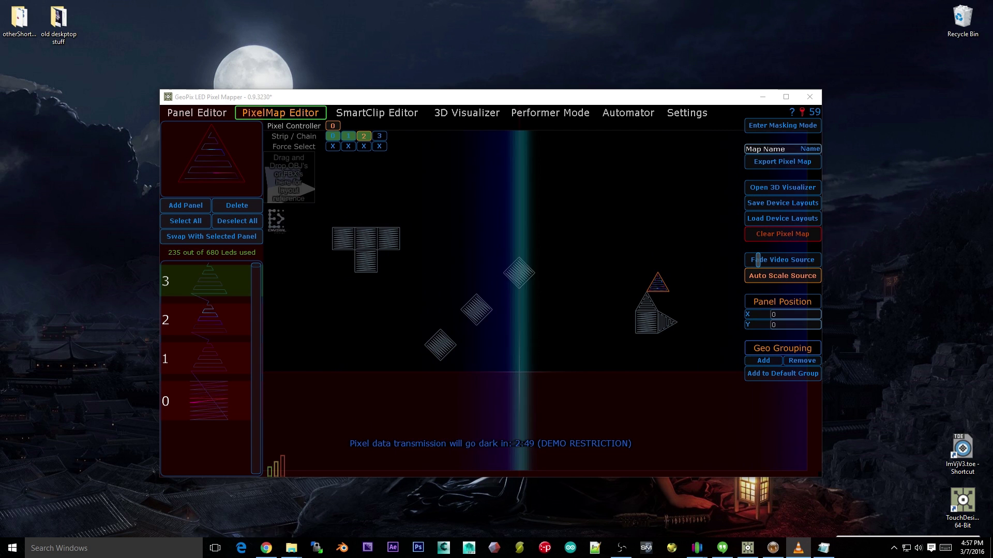
Drag the small triangle panel to the upper-middle and toggle Fade Video Source off and on.
left_click_drag(561, 298, 518, 249)
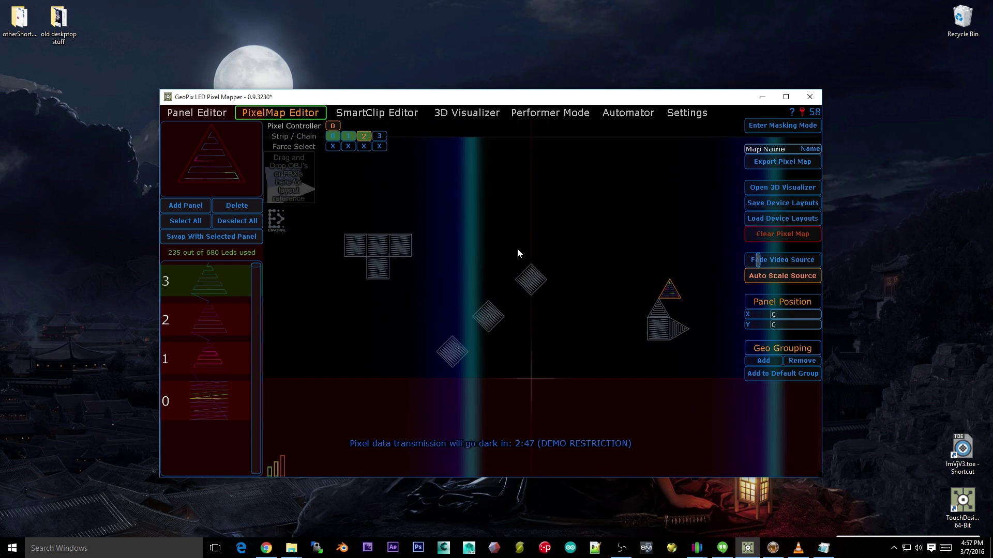
scroll(663, 298, "up", 3)
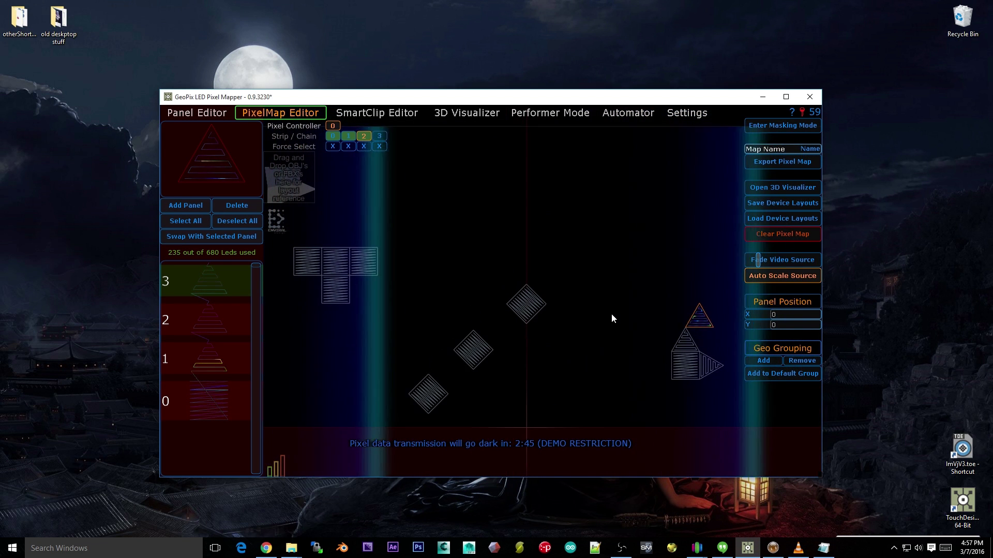
mouse_move(699, 318)
left_mouse_down()
mouse_move(632, 219)
mouse_move(619, 262)
left_mouse_up()
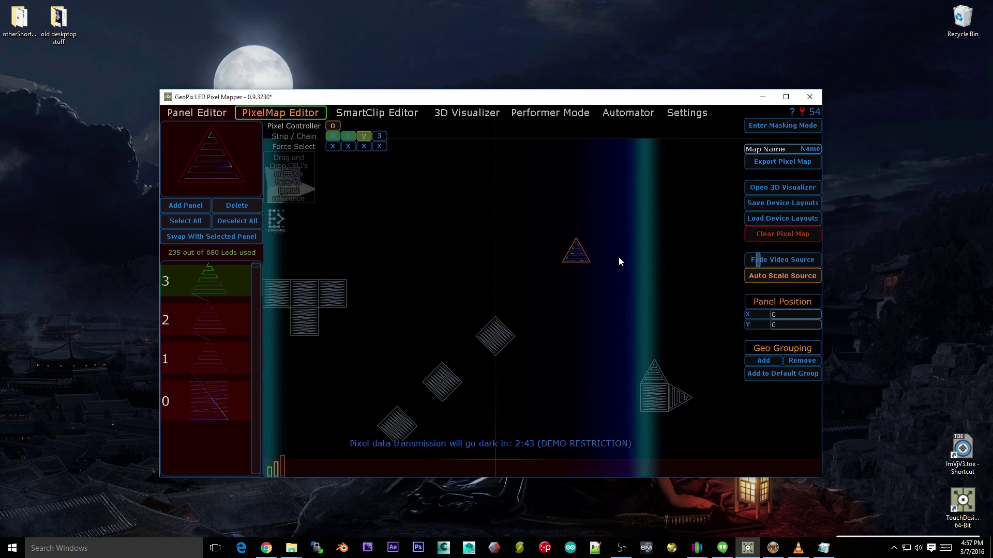
scroll(615, 328, "down", 4)
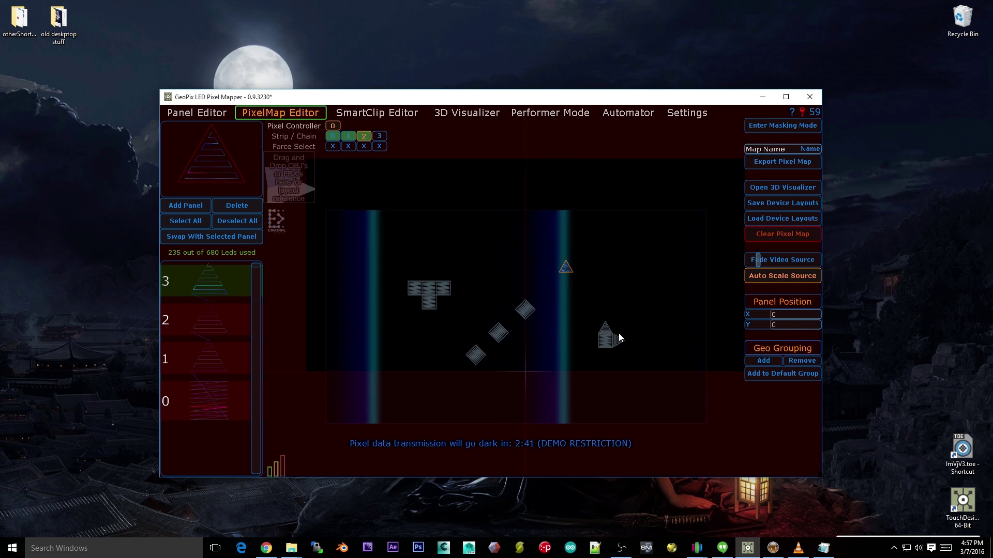
scroll(618, 333, "up", 4)
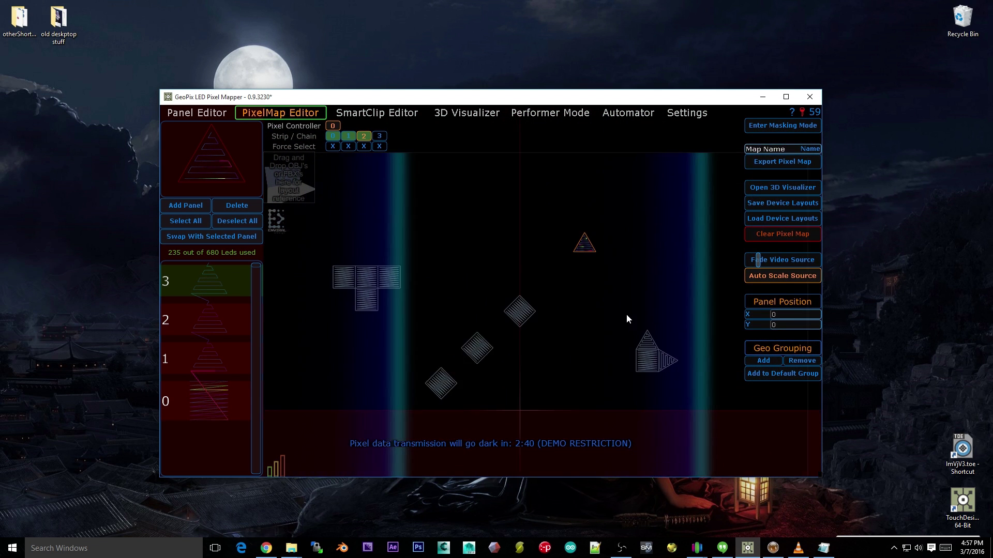
left_click(780, 260)
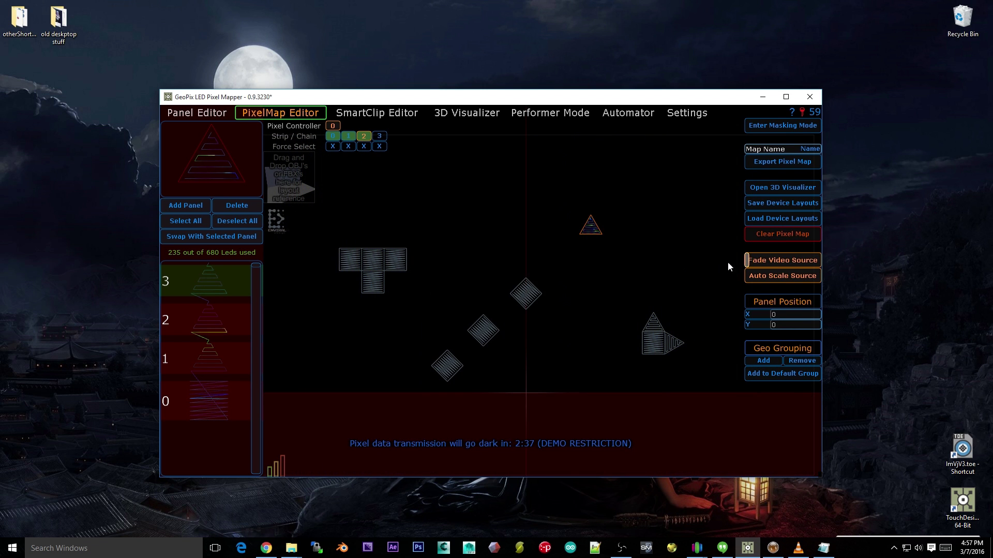
left_click(757, 263)
scroll(614, 260, "down", 3)
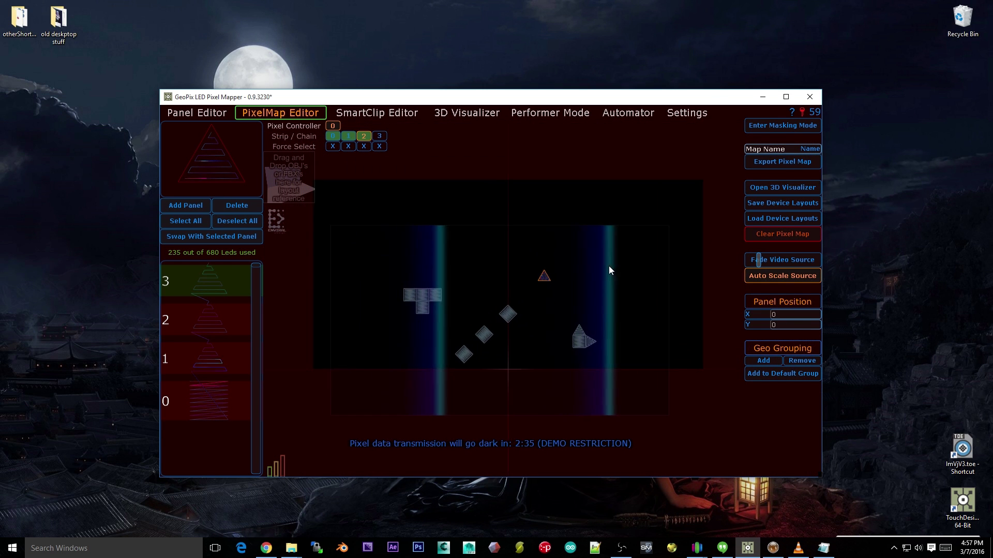
scroll(590, 272, "up", 1)
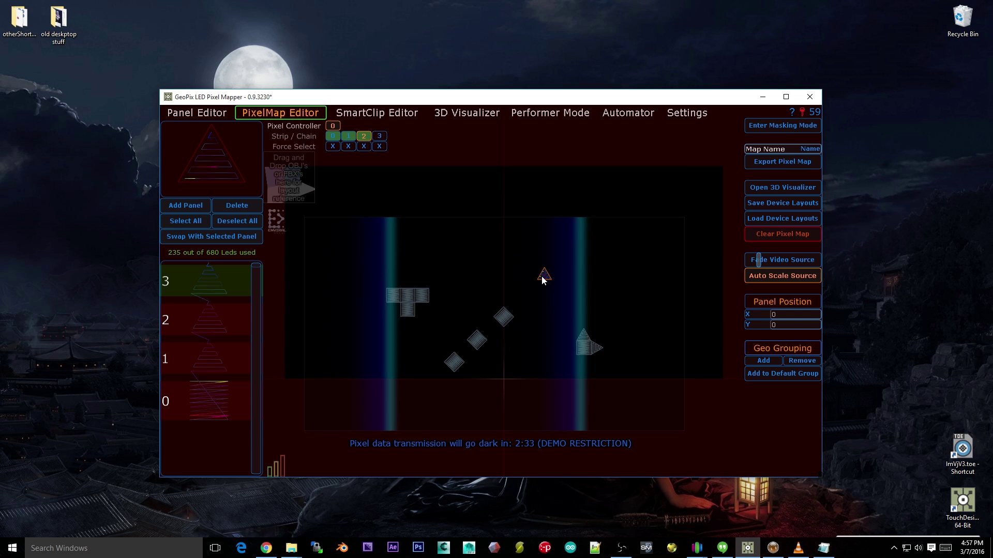
scroll(590, 310, "up", 3)
scroll(621, 302, "up", 3)
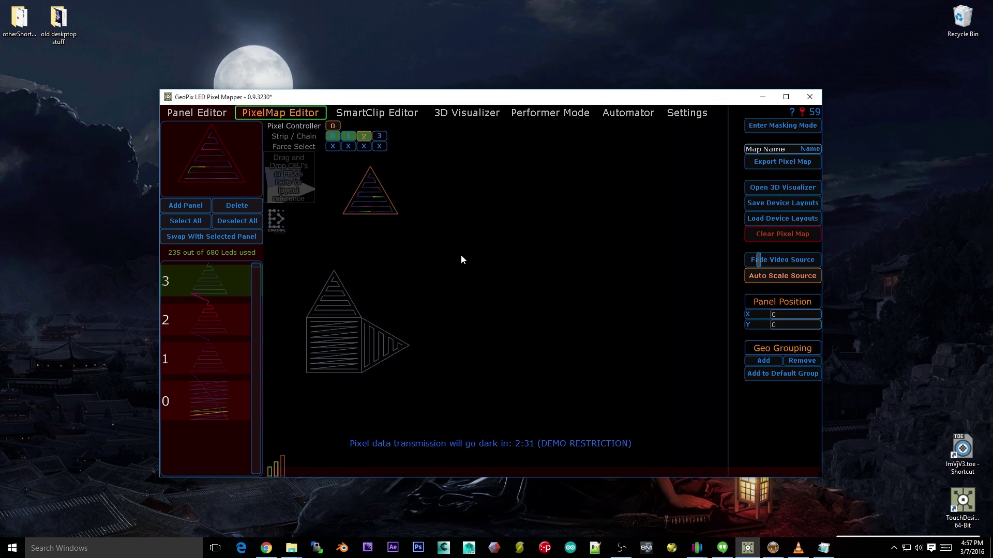
Seat the small triangle on the big triangle's apex and swap it for GeoPix_Square.
mouse_move(423, 259)
left_mouse_down()
mouse_move(495, 275)
mouse_move(470, 262)
left_mouse_up()
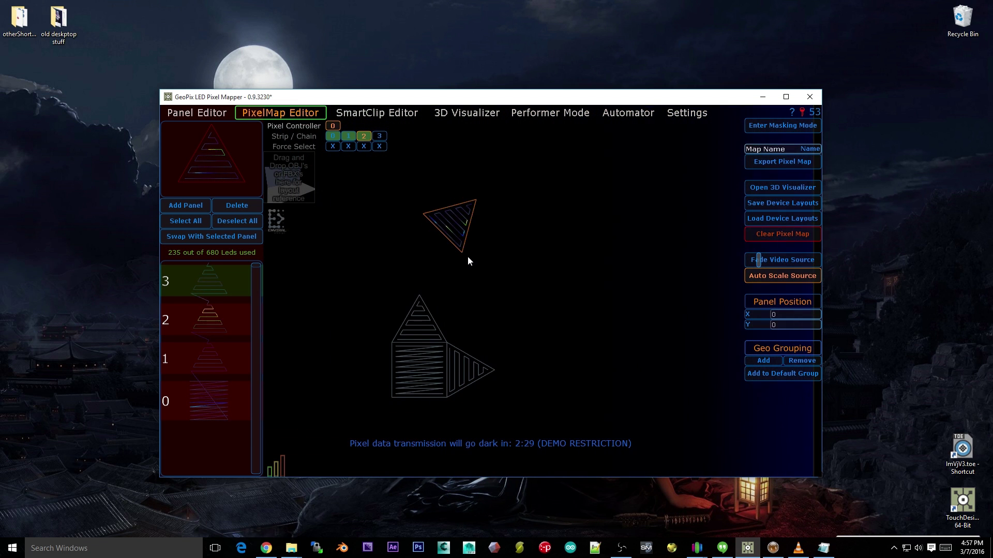
left_click_drag(458, 221, 441, 268)
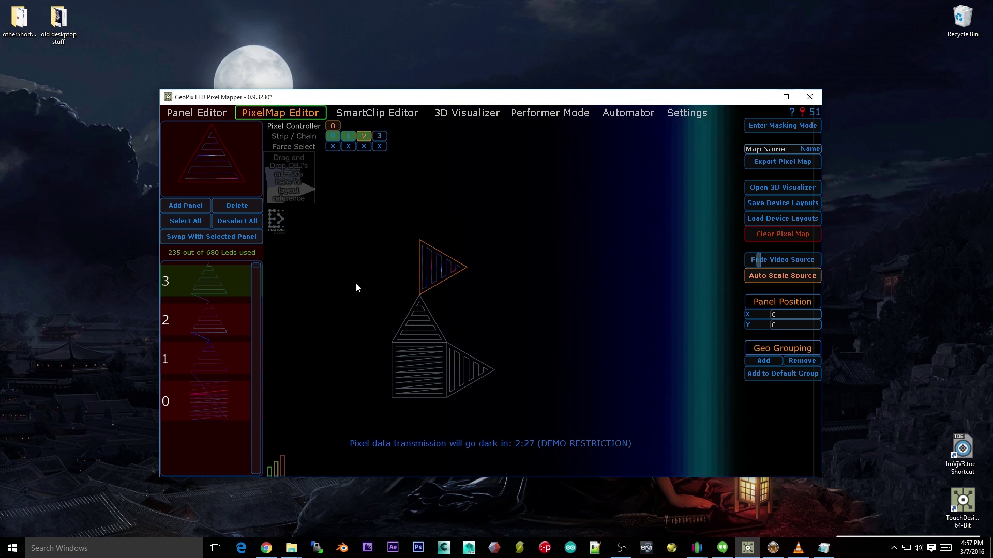
key("ctrl+z")
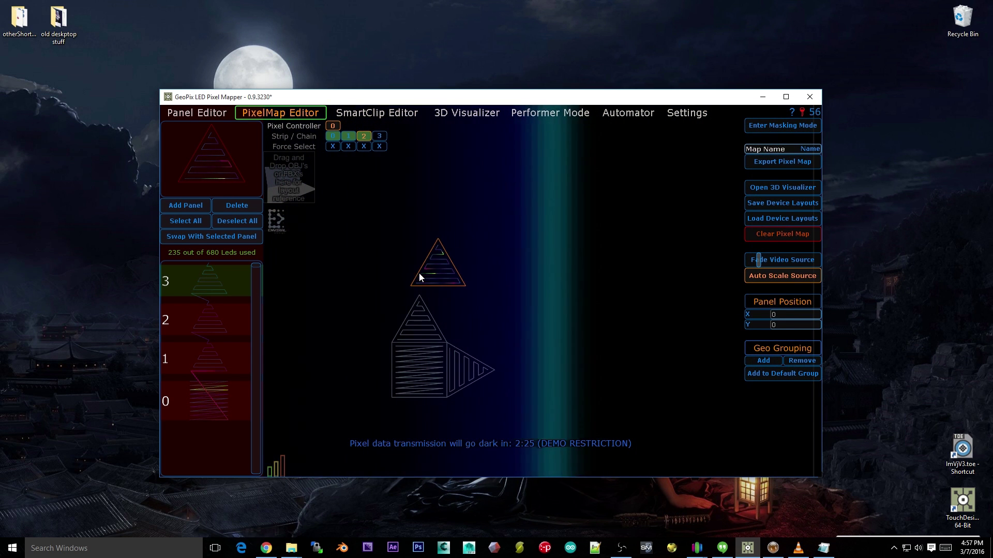
left_click_drag(419, 273, 430, 283)
left_click(197, 179)
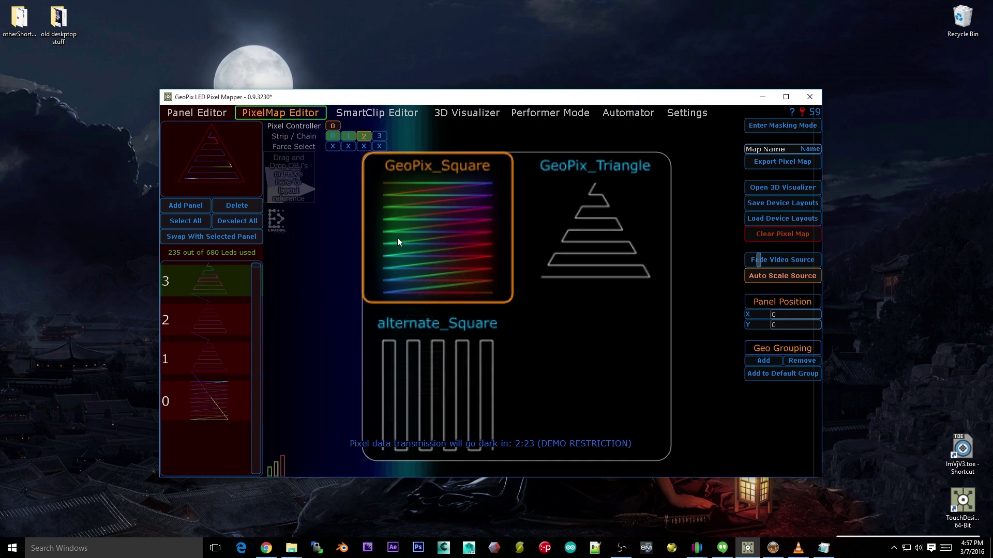
left_click(397, 238)
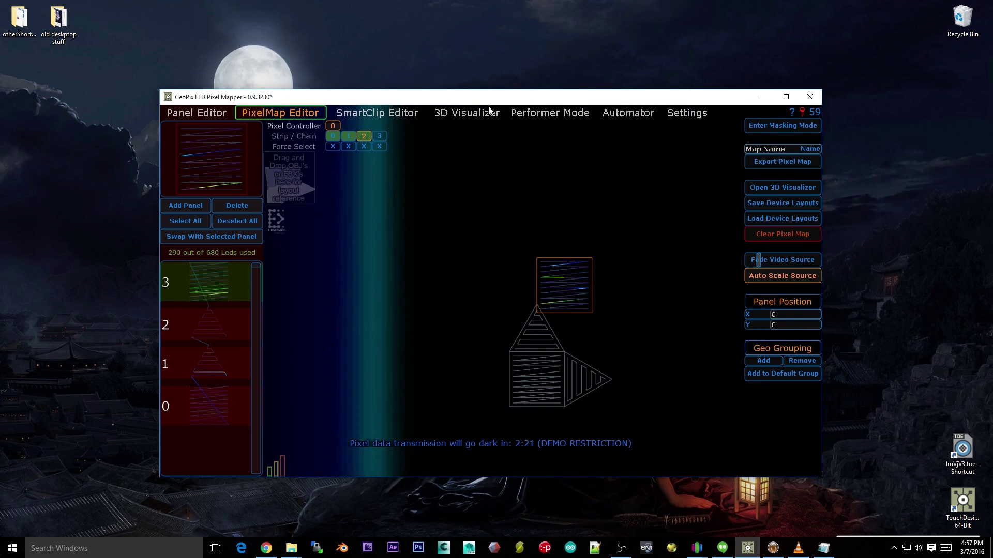
Orbit the 3D Visualizer camera and toggle Simulate Lighting off and back on.
left_click(467, 113)
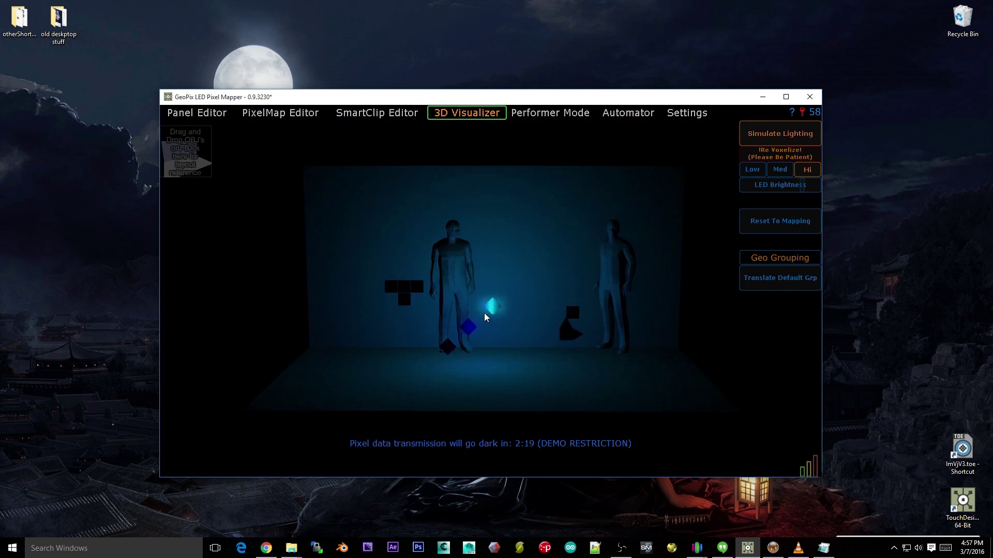
left_click_drag(559, 274, 598, 351)
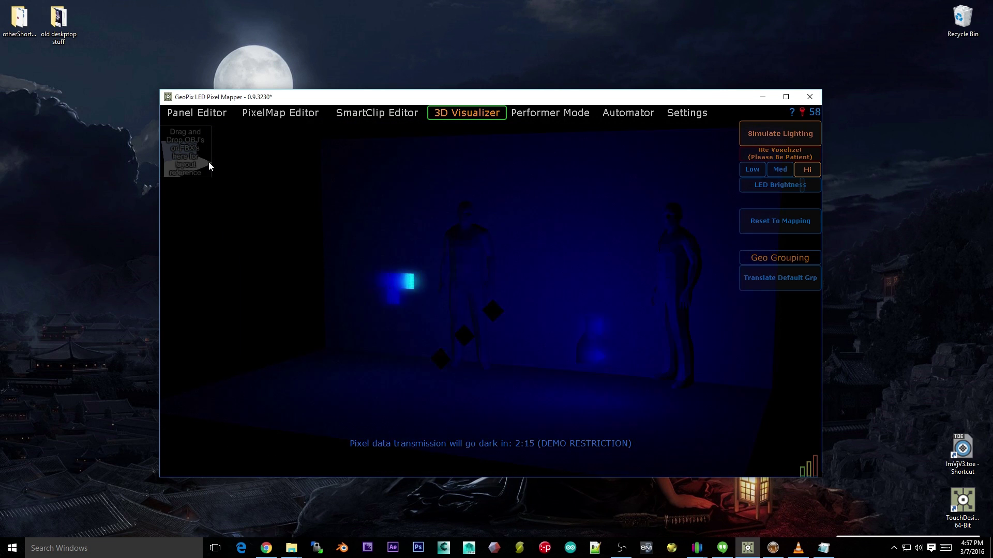
mouse_move(186, 152)
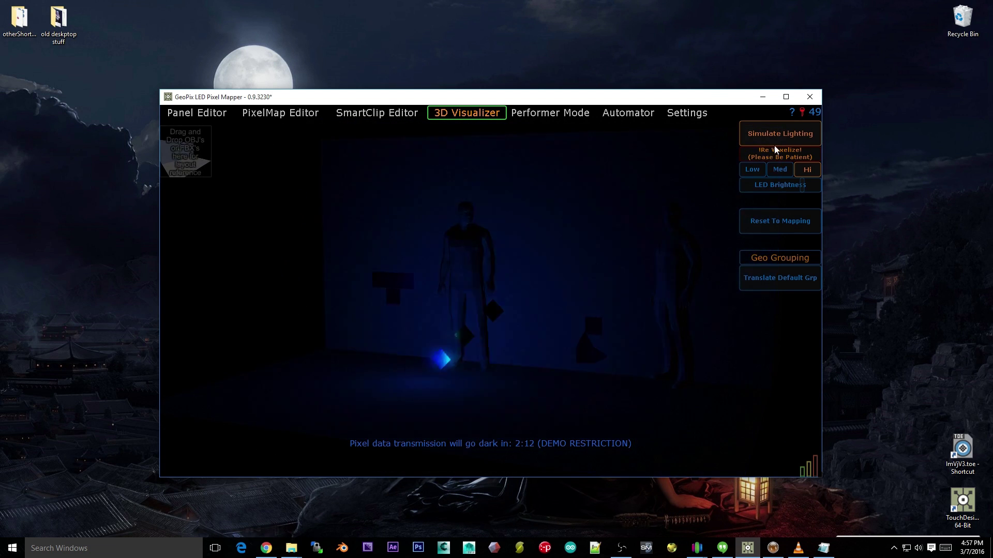
left_click(777, 137)
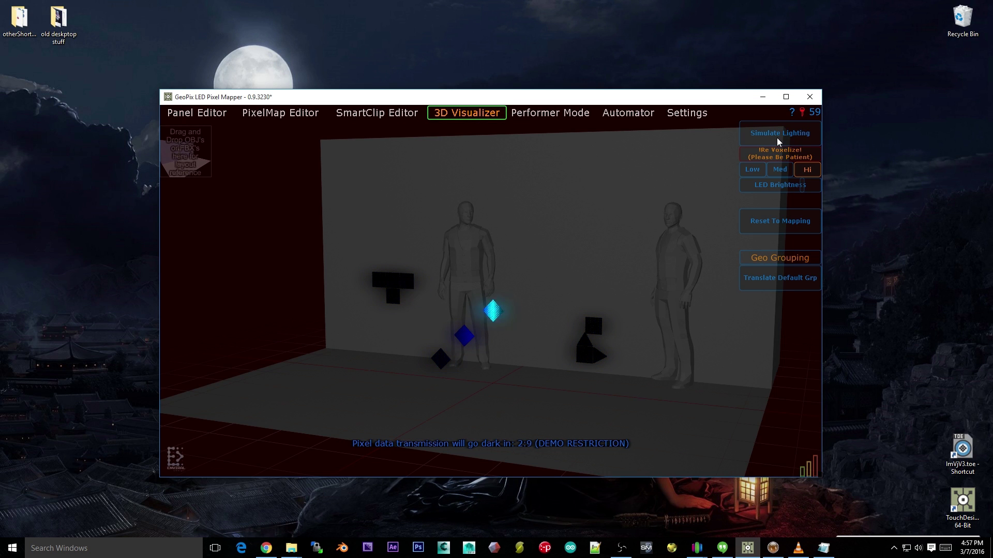
left_click(778, 135)
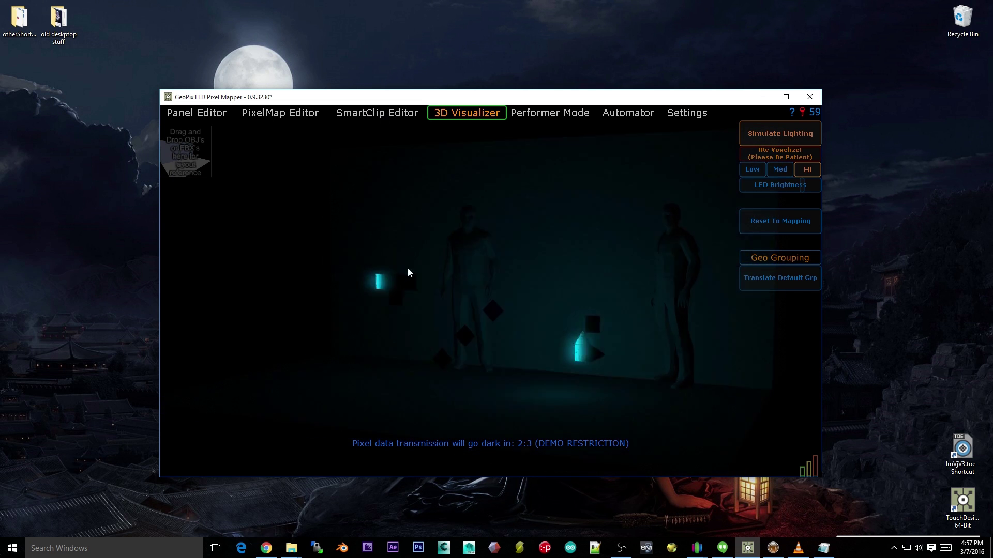
Add a SmartClip tile, move it up-left and shrink it into a narrow strip.
left_click(400, 113)
left_click(178, 143)
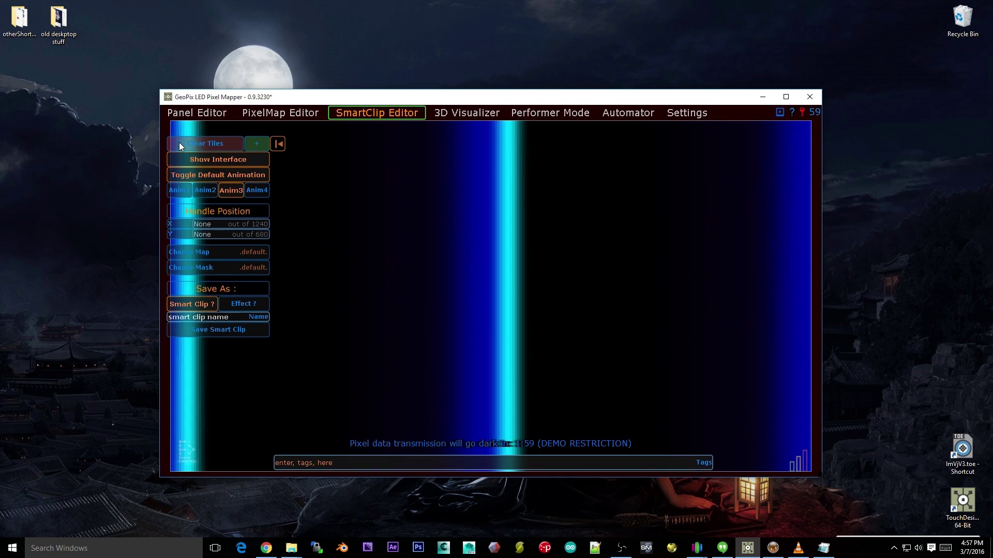
left_click(222, 159)
left_click_drag(441, 249, 388, 214)
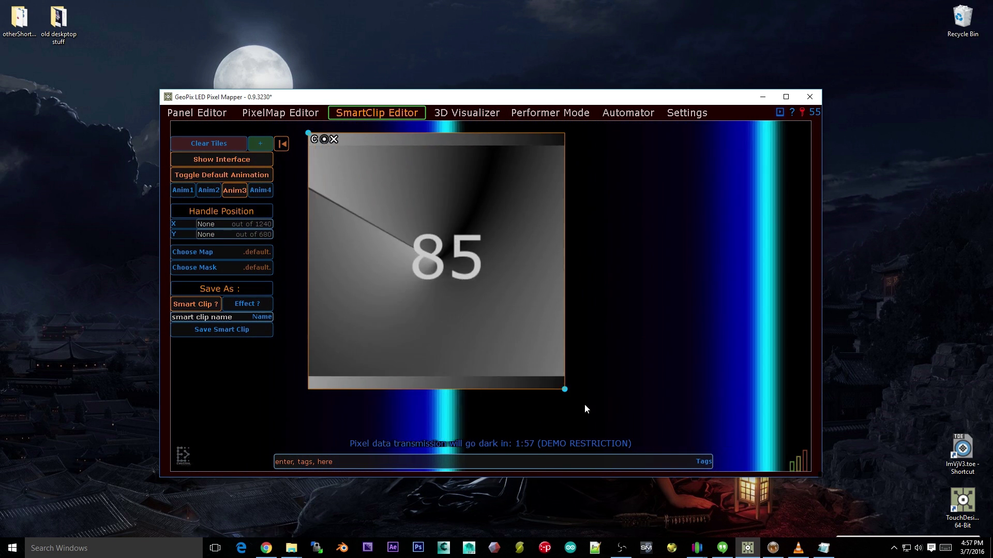
mouse_move(584, 404)
left_mouse_down()
mouse_move(538, 385)
mouse_move(449, 404)
left_mouse_up()
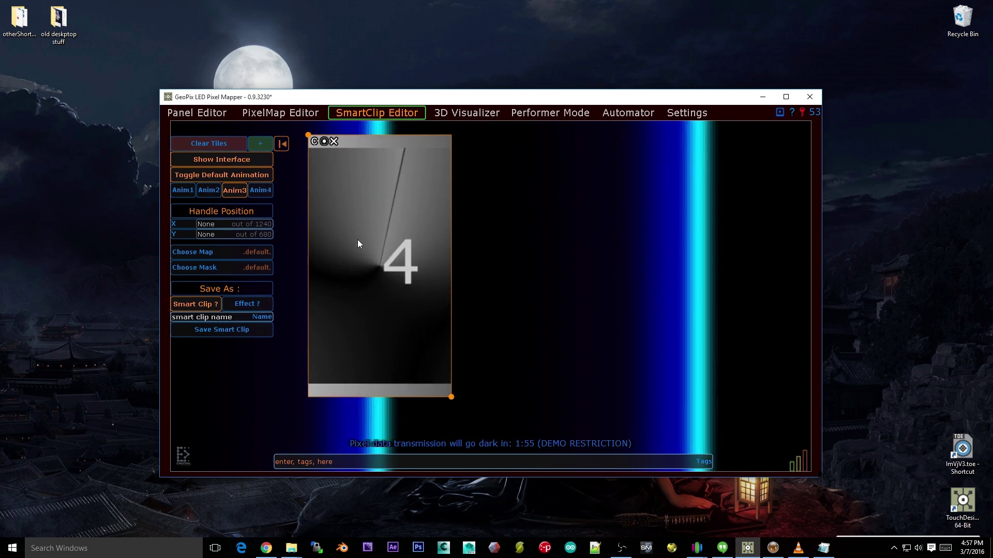
Add a second tile, move it right, then remove it and undo.
left_click(260, 144)
left_click_drag(393, 194, 436, 159)
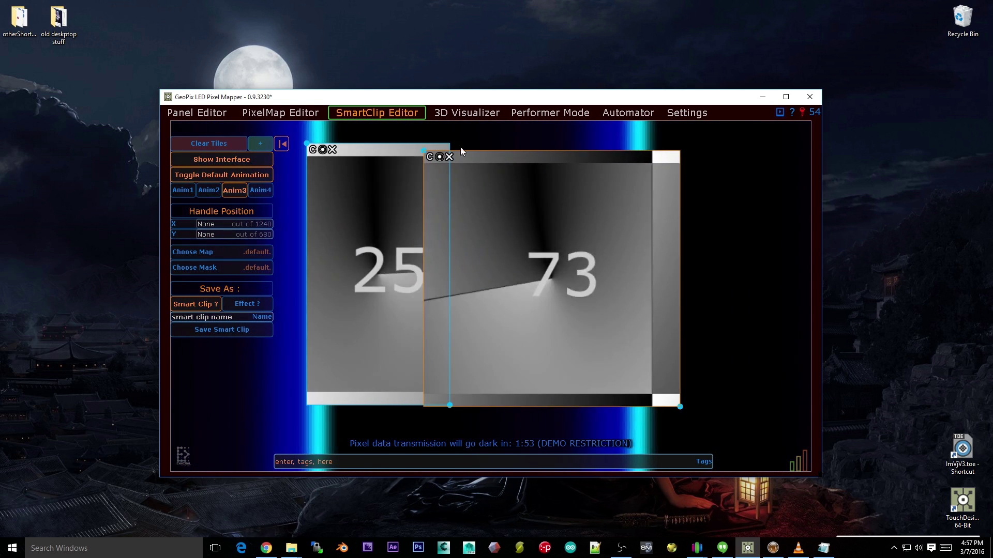
left_click(448, 157)
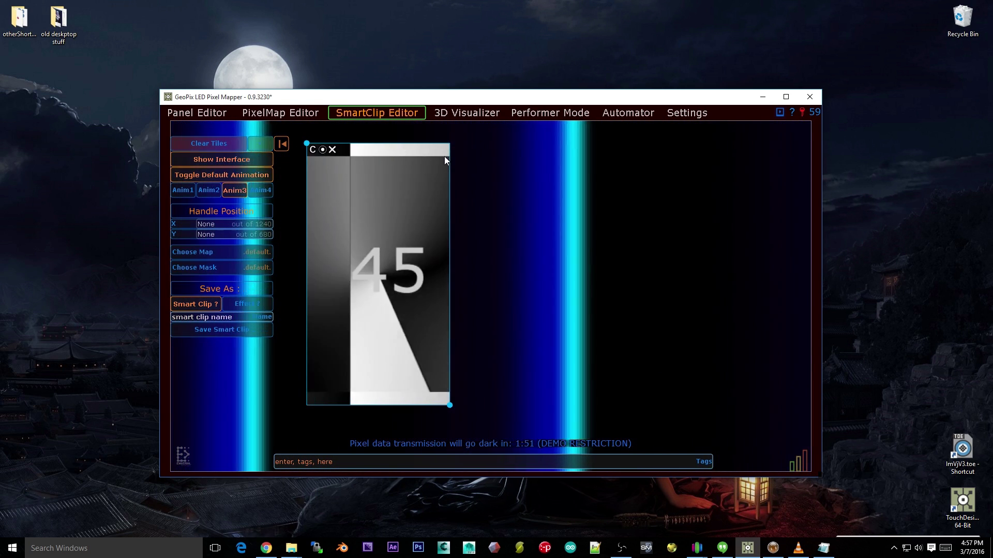
key("ctrl+z")
Tint the second tile white, then green to blue, close the picker and delete the tile.
left_click(369, 174)
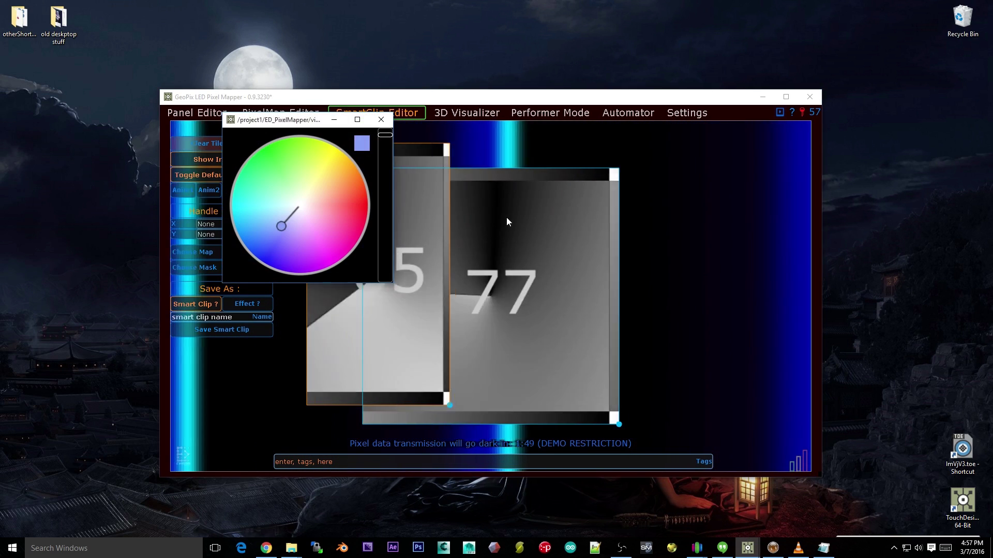
left_click_drag(395, 194, 458, 182)
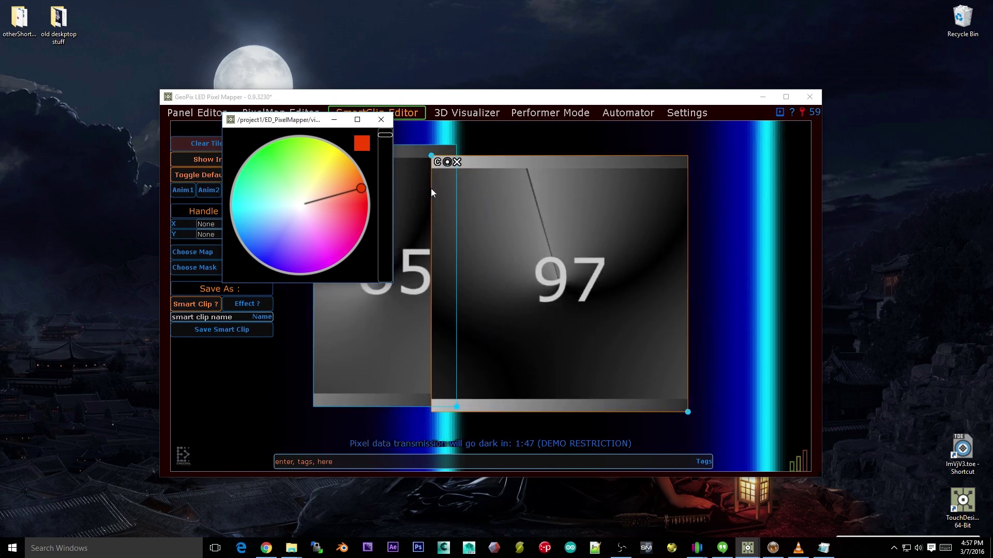
left_click(439, 161)
left_click_drag(322, 198, 255, 232)
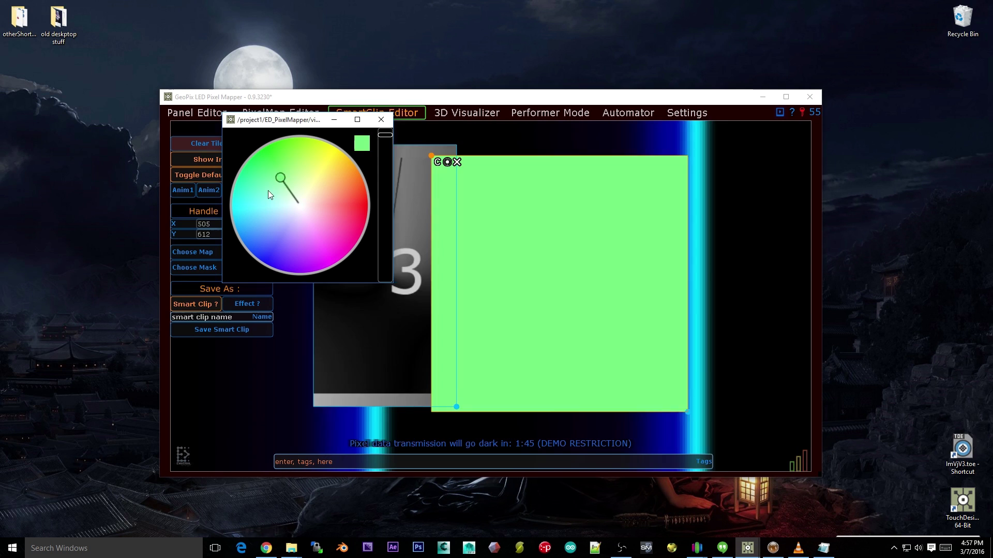
left_click(380, 120)
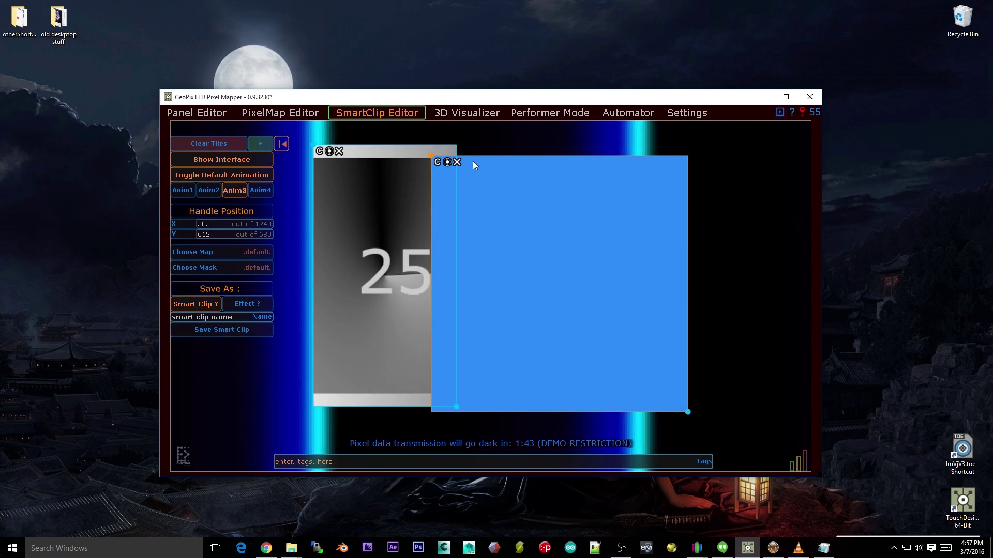
left_click(456, 162)
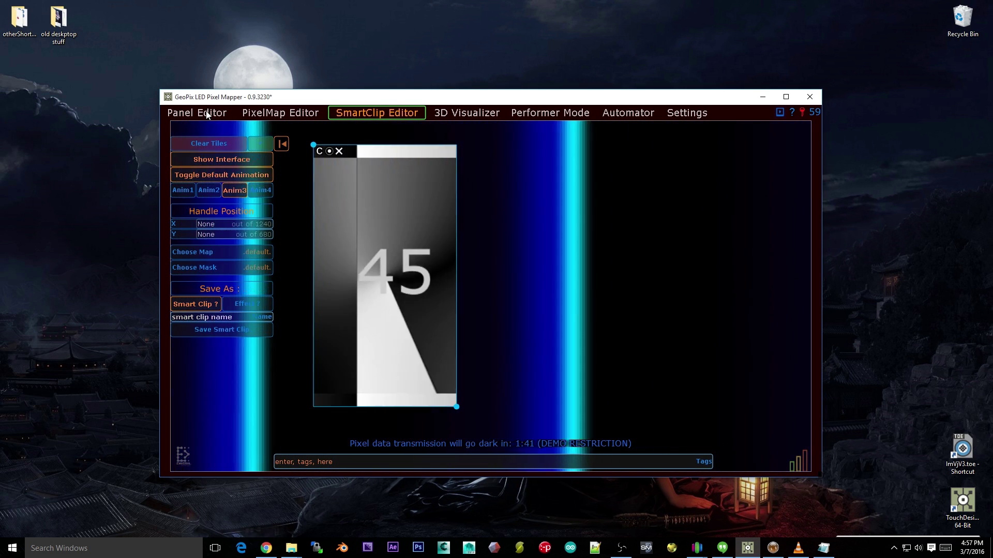
Place an LED point, preview a 180° arc of 32 LEDs, then enter Define Border mode.
left_click(197, 113)
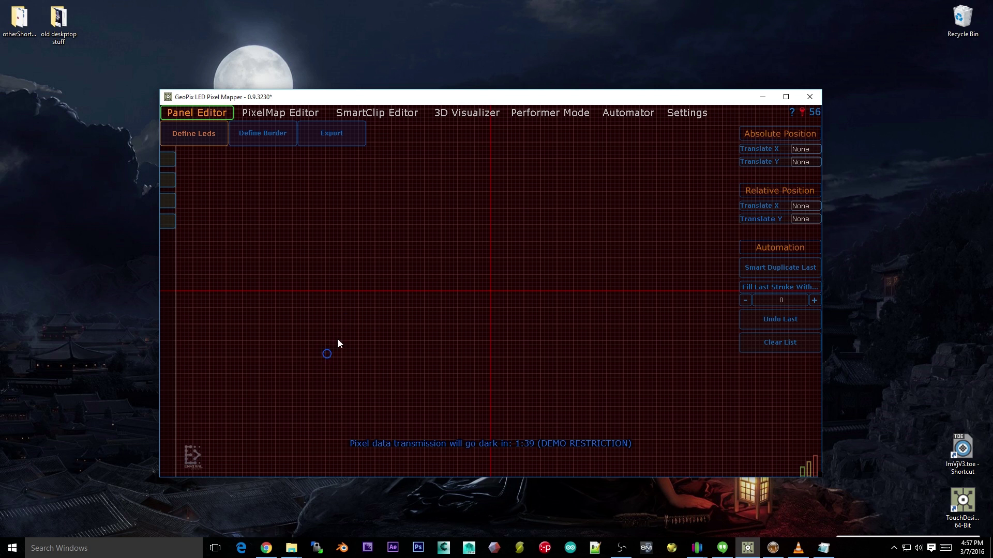
left_click(351, 353)
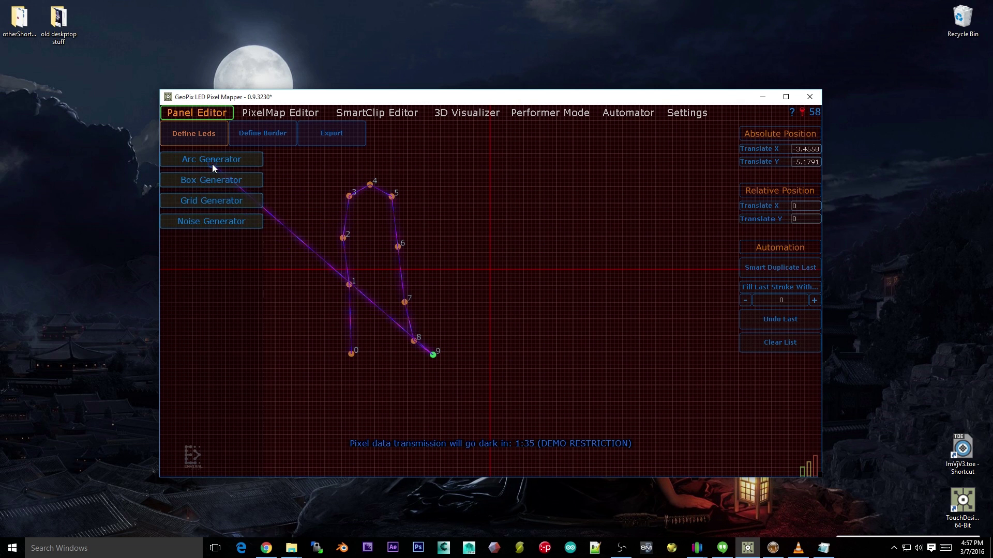
left_click(212, 163)
left_click(236, 215)
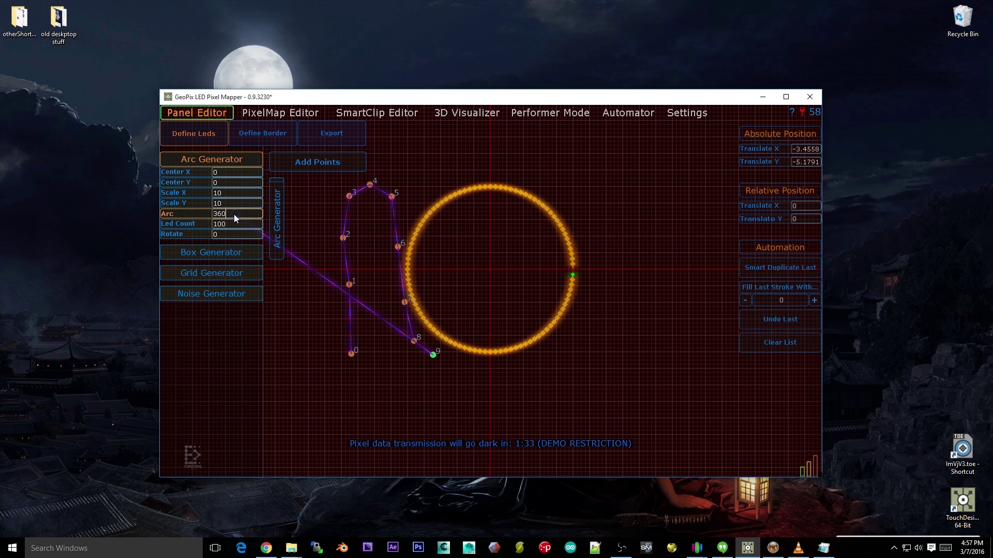
type("180")
type("3")
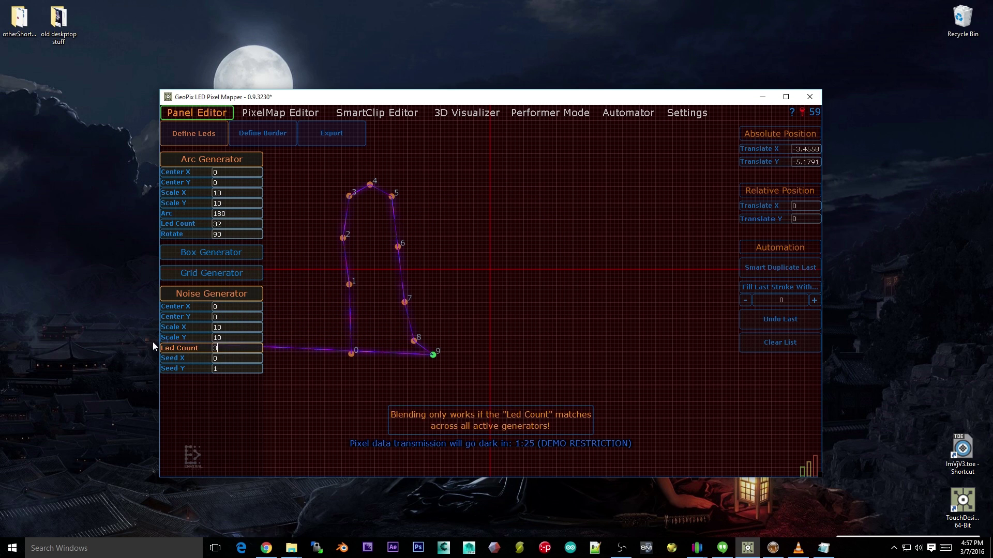
type("2")
key("Return")
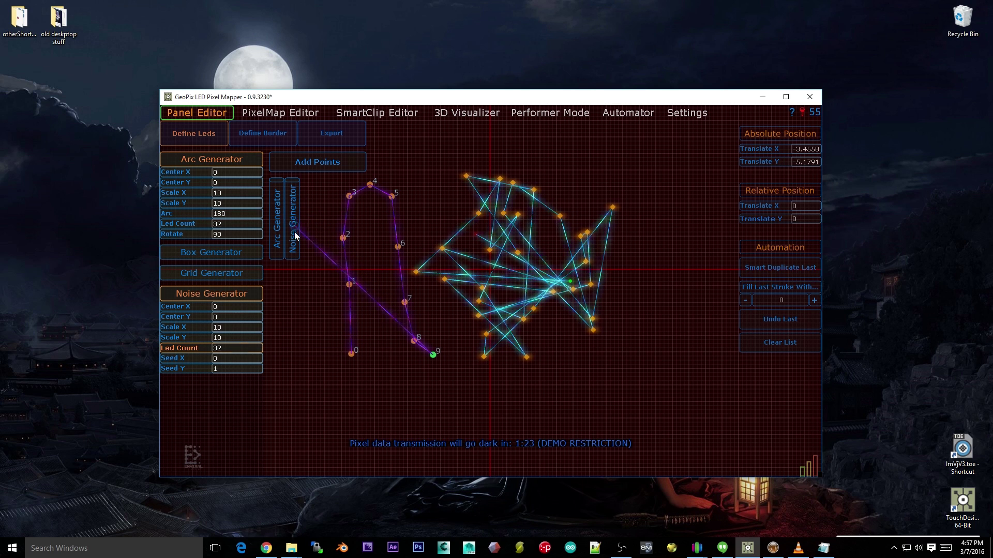
left_click(292, 237)
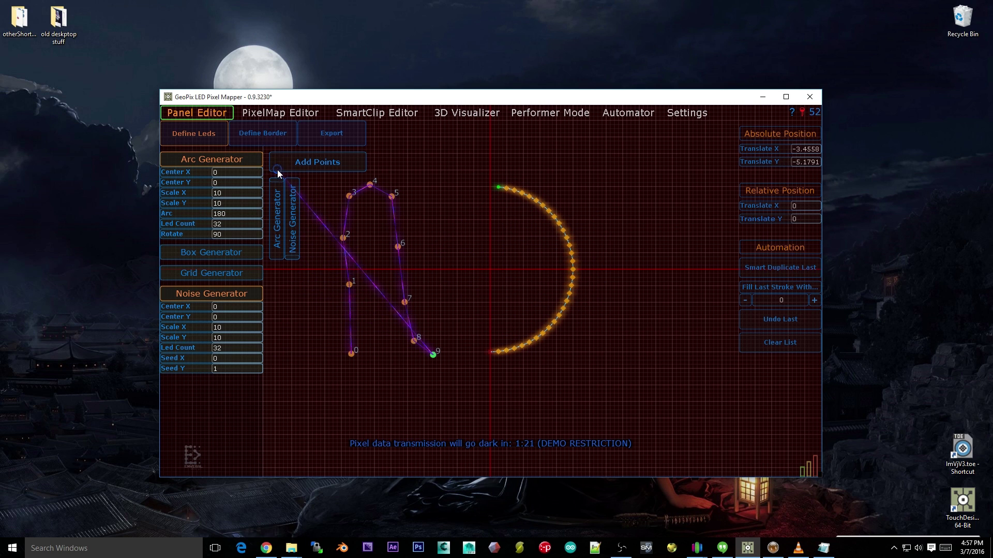
left_click(247, 137)
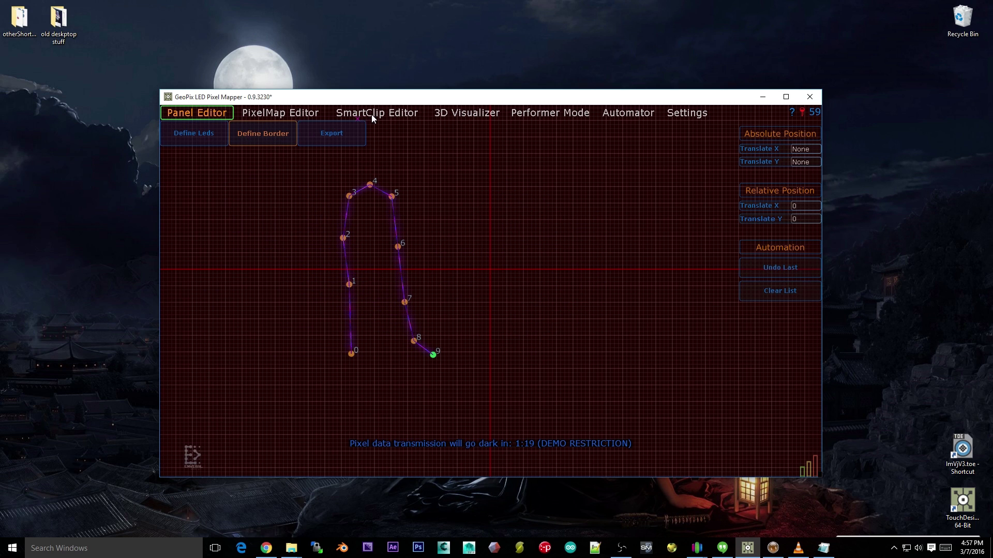
Slide the Performer Mode MIX crossfader fully right to the Hot n Cold deck.
left_click(545, 113)
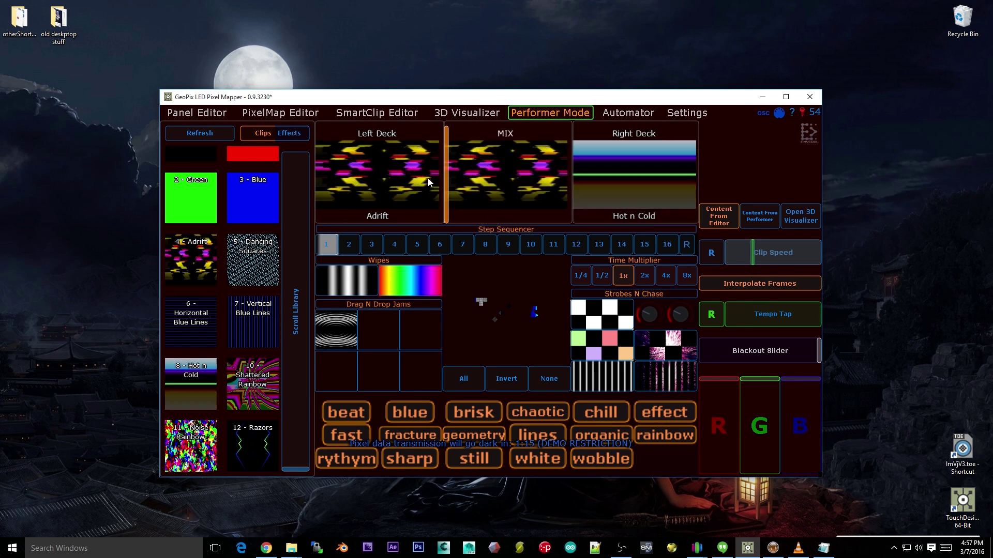
left_click_drag(446, 179, 574, 175)
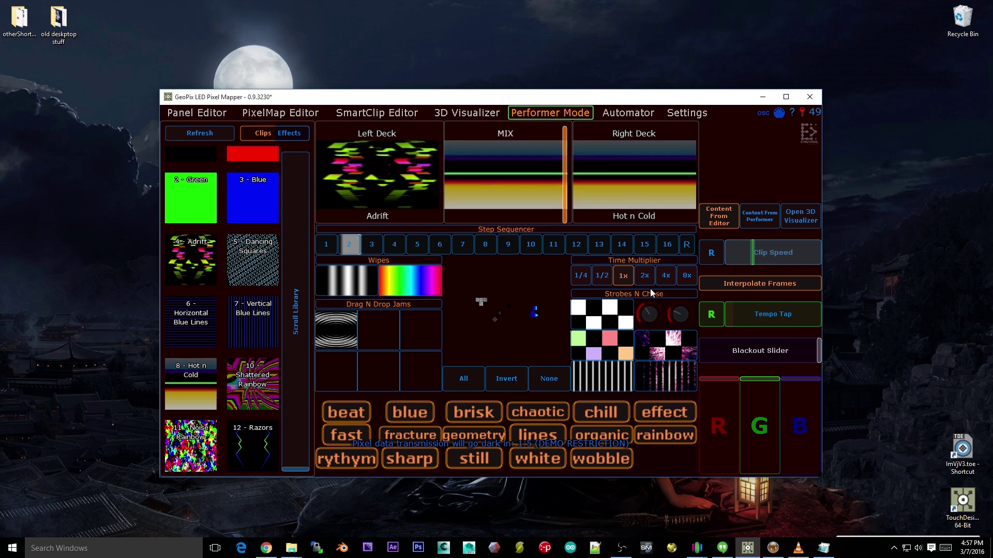
Open the Automator timeline, then open and reposition the Midi Mapper and OSC Mapper windows.
left_click(624, 114)
scroll(626, 177, "up", 5)
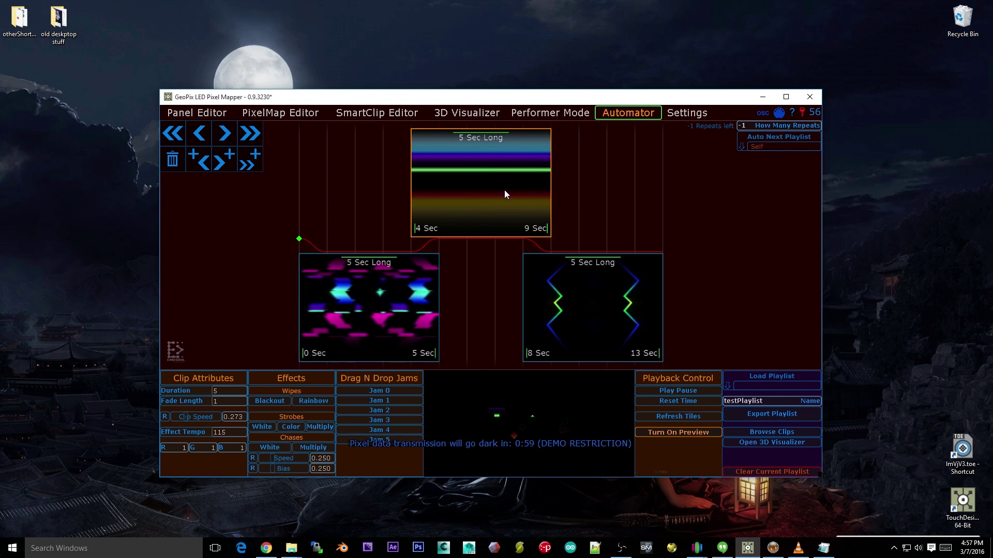
scroll(353, 275, "down", 3)
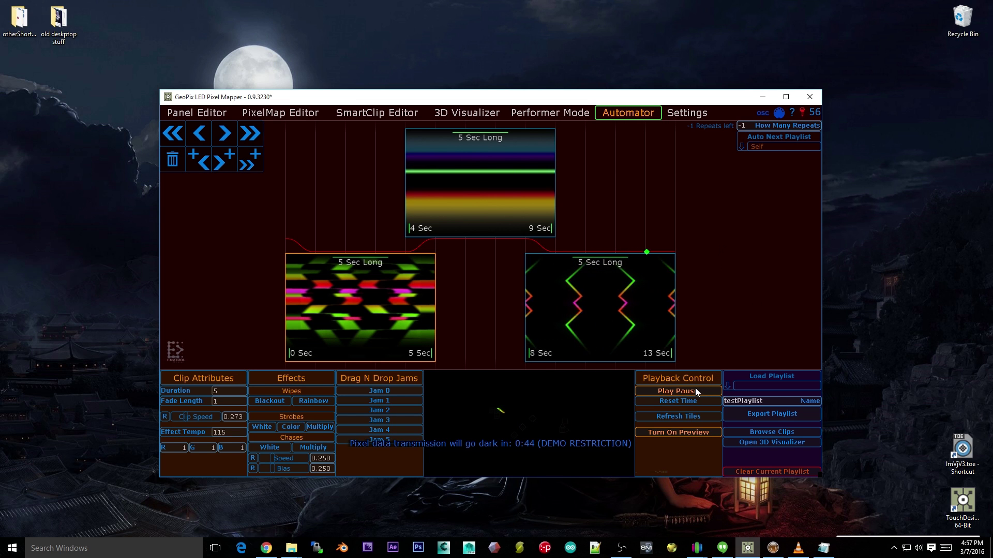
left_click(779, 112)
mouse_move(373, 138)
left_mouse_down()
mouse_move(340, 152)
mouse_move(312, 194)
left_mouse_up()
left_click(764, 112)
left_click_drag(352, 135, 576, 244)
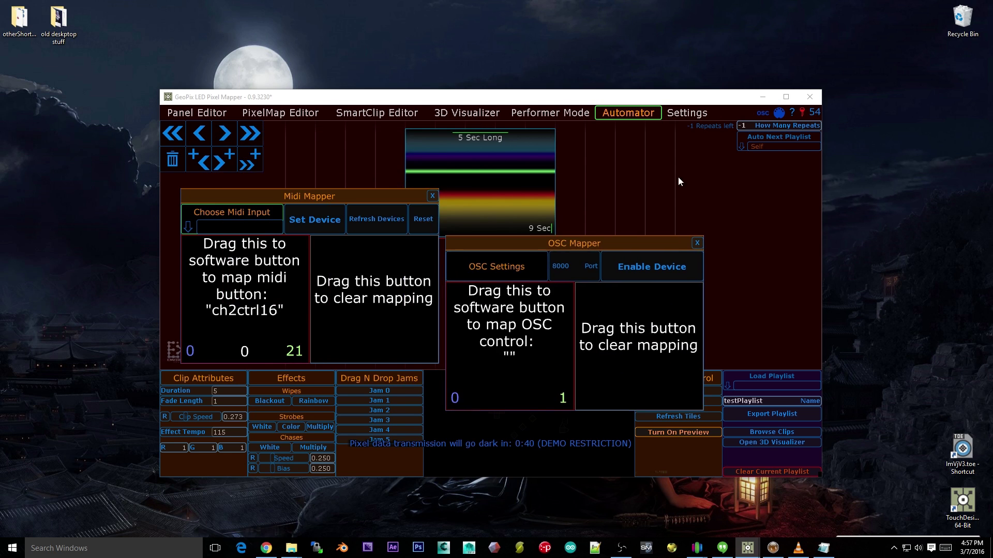
Open the Automator help dialog, move it, and close it.
left_click(793, 114)
left_click_drag(465, 138, 501, 80)
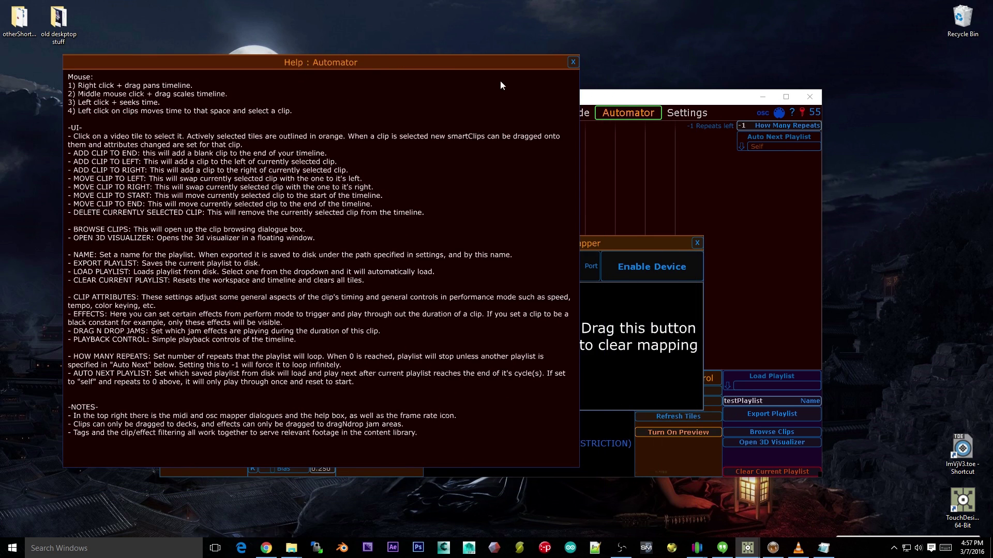
left_click(574, 64)
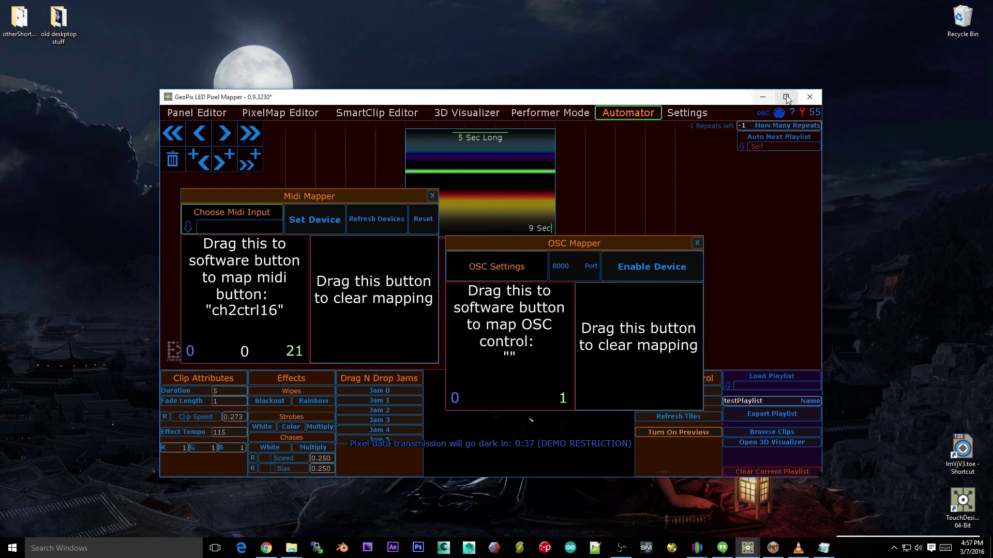
Close the Midi Mapper from Settings, then visit SmartClip and Panel Editor before returning to PixelMap Editor.
left_click(688, 113)
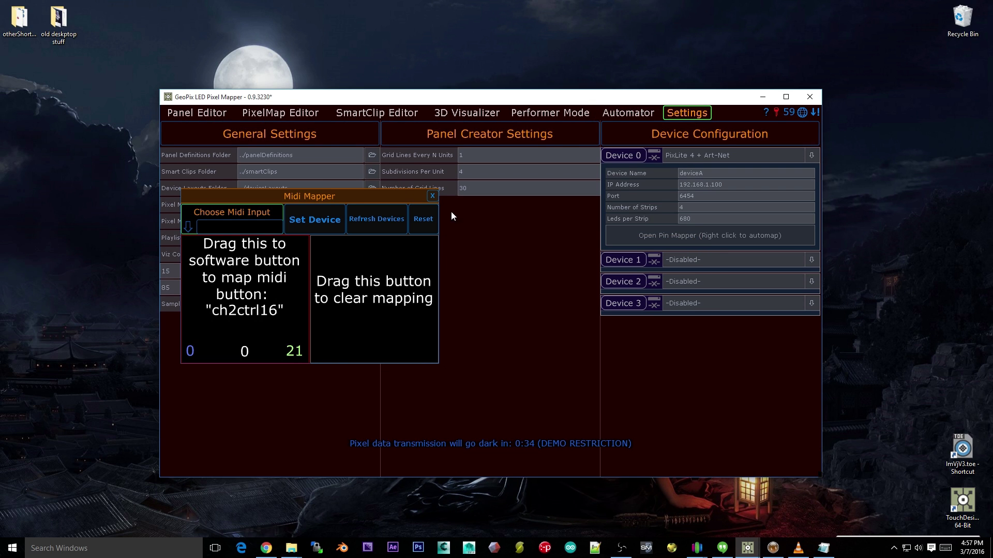
left_click(432, 195)
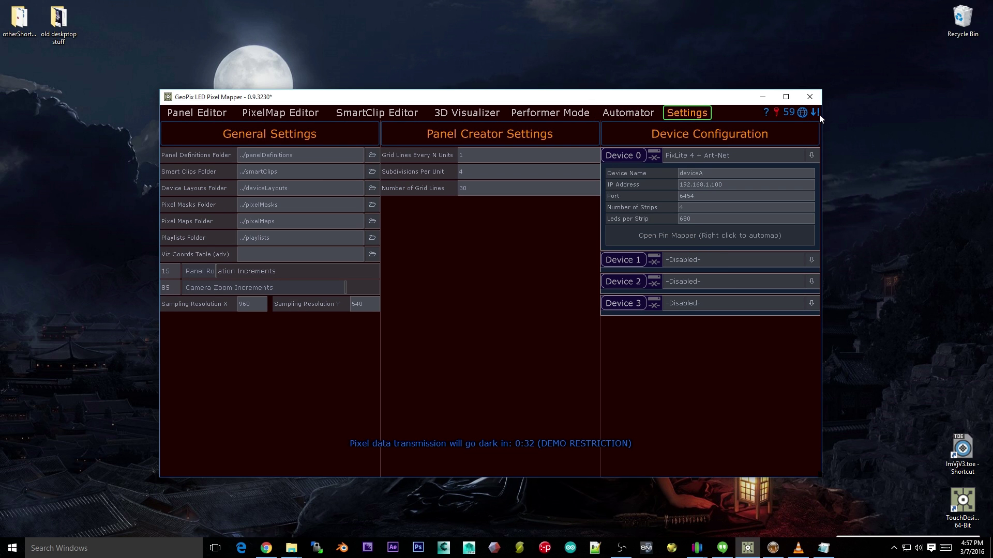
left_click(377, 113)
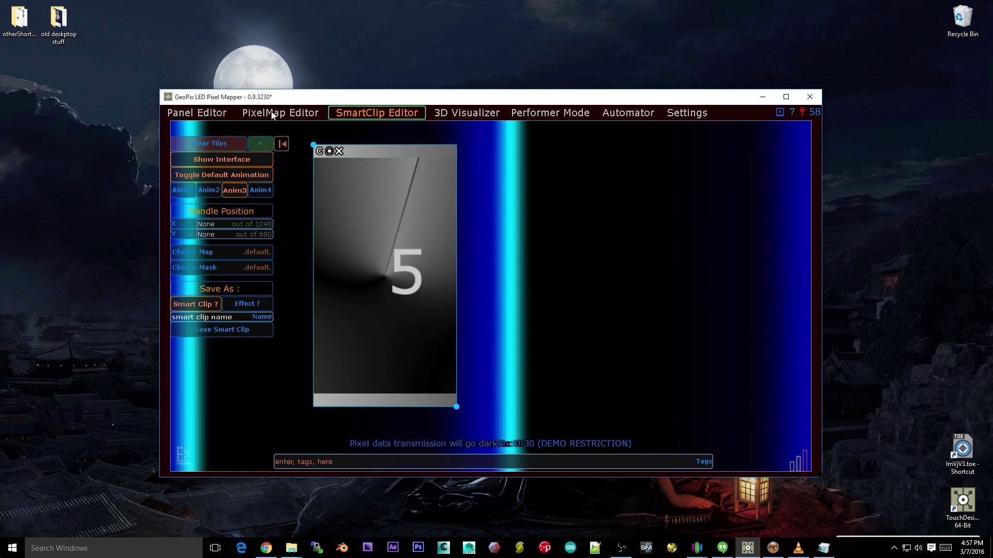
left_click(280, 113)
left_click(201, 114)
left_click(313, 113)
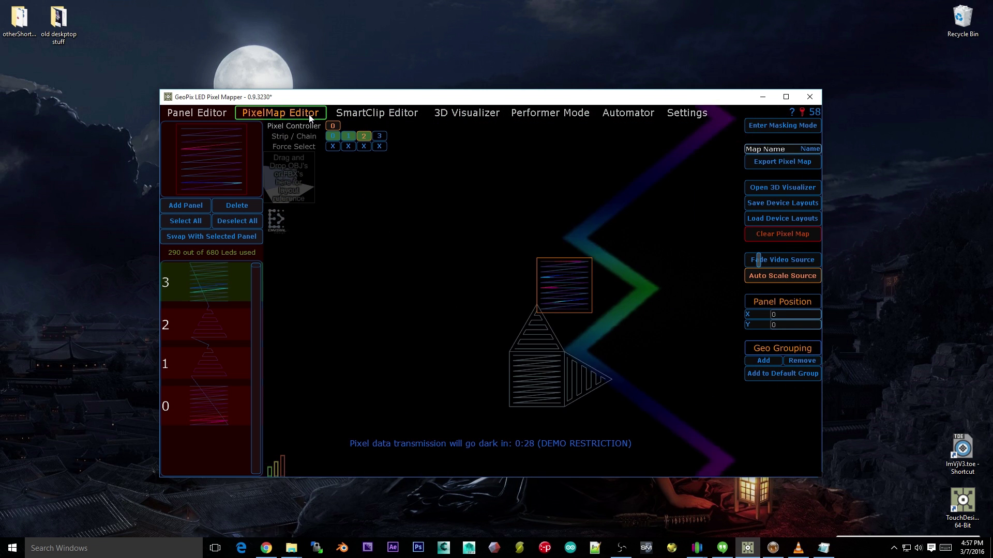